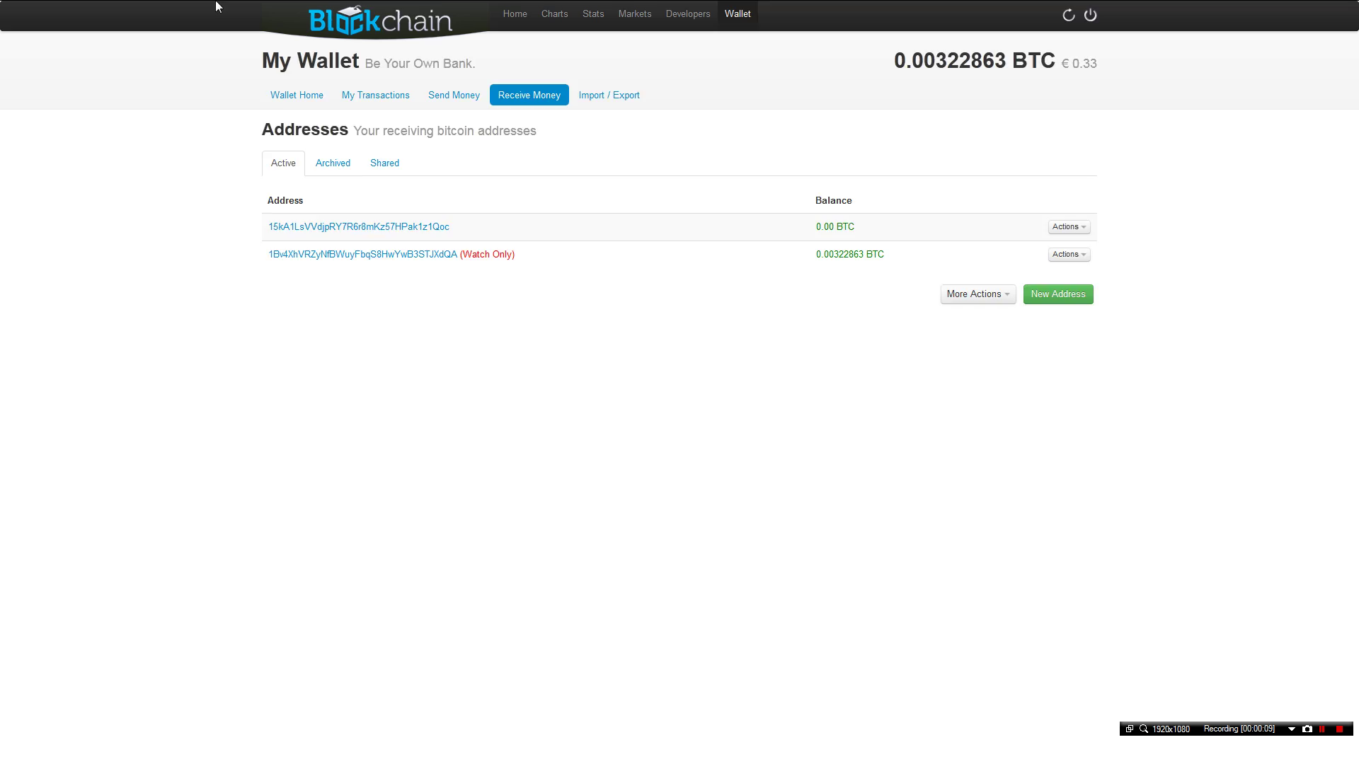
Enter USERNAME as the message to sign for the watch-only address, and dismiss the signing dialog.
{"action": "mouse_move", "coordinate": [214, 13]}
{"action": "mouse_move", "coordinate": [534, 5]}
{"action": "left_click", "coordinate": [1086, 256]}
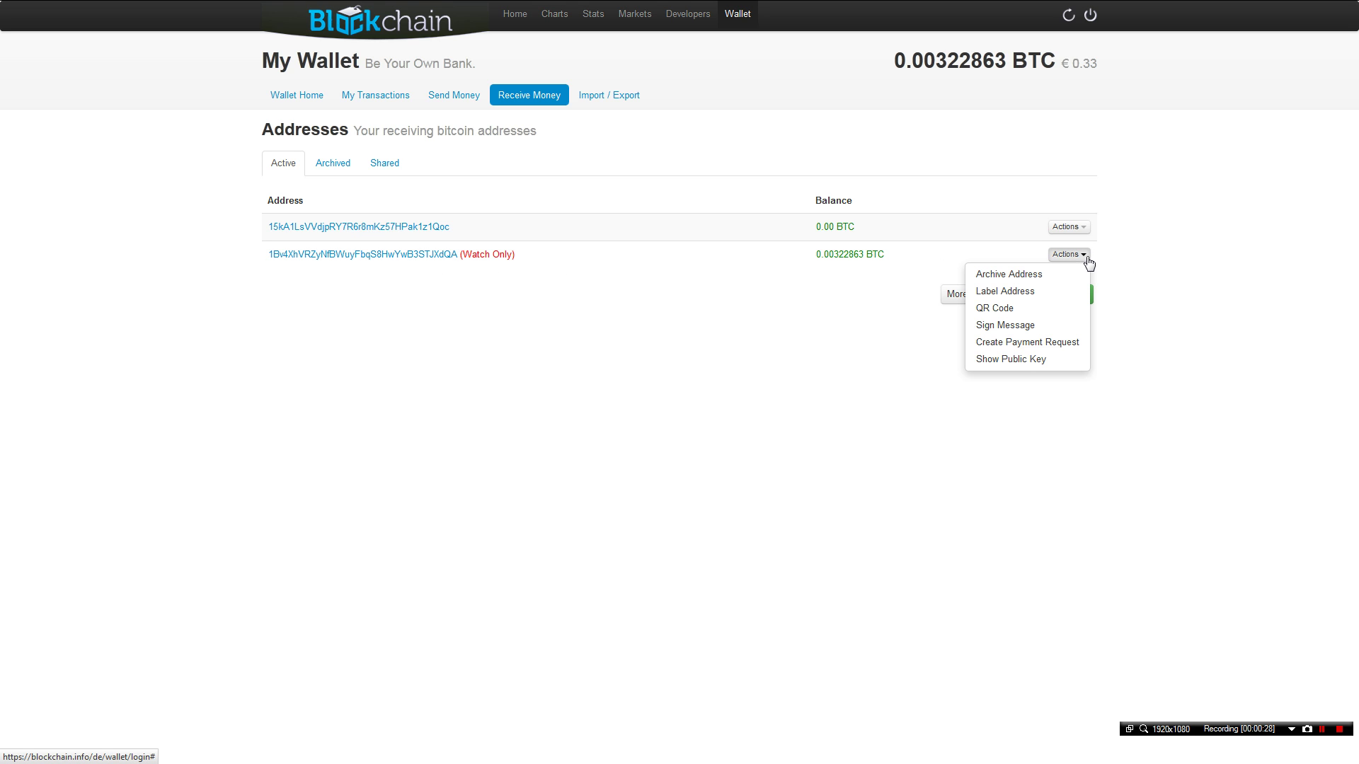
{"action": "left_click", "coordinate": [1005, 327]}
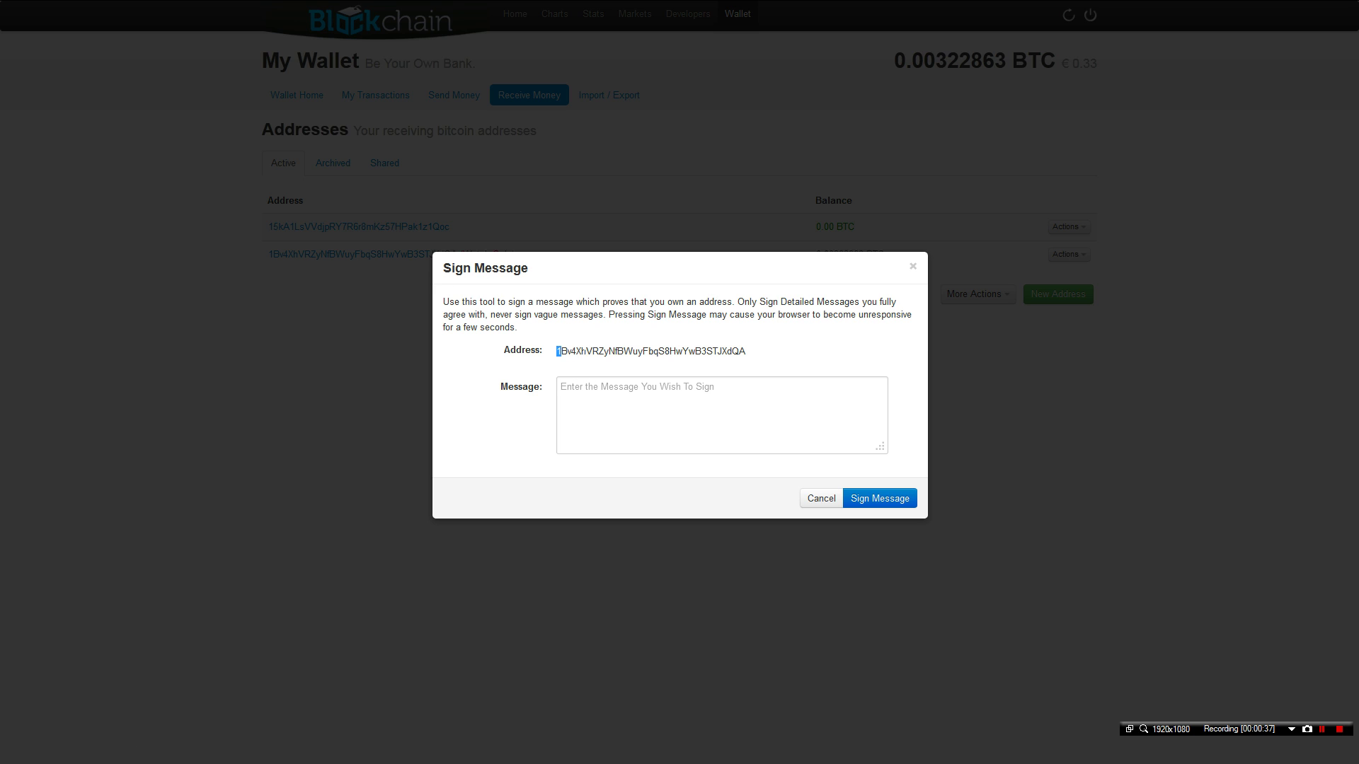
{"action": "left_click_drag", "start_coordinate": [560, 351], "coordinate": [762, 361]}
{"action": "left_click", "coordinate": [736, 403]}
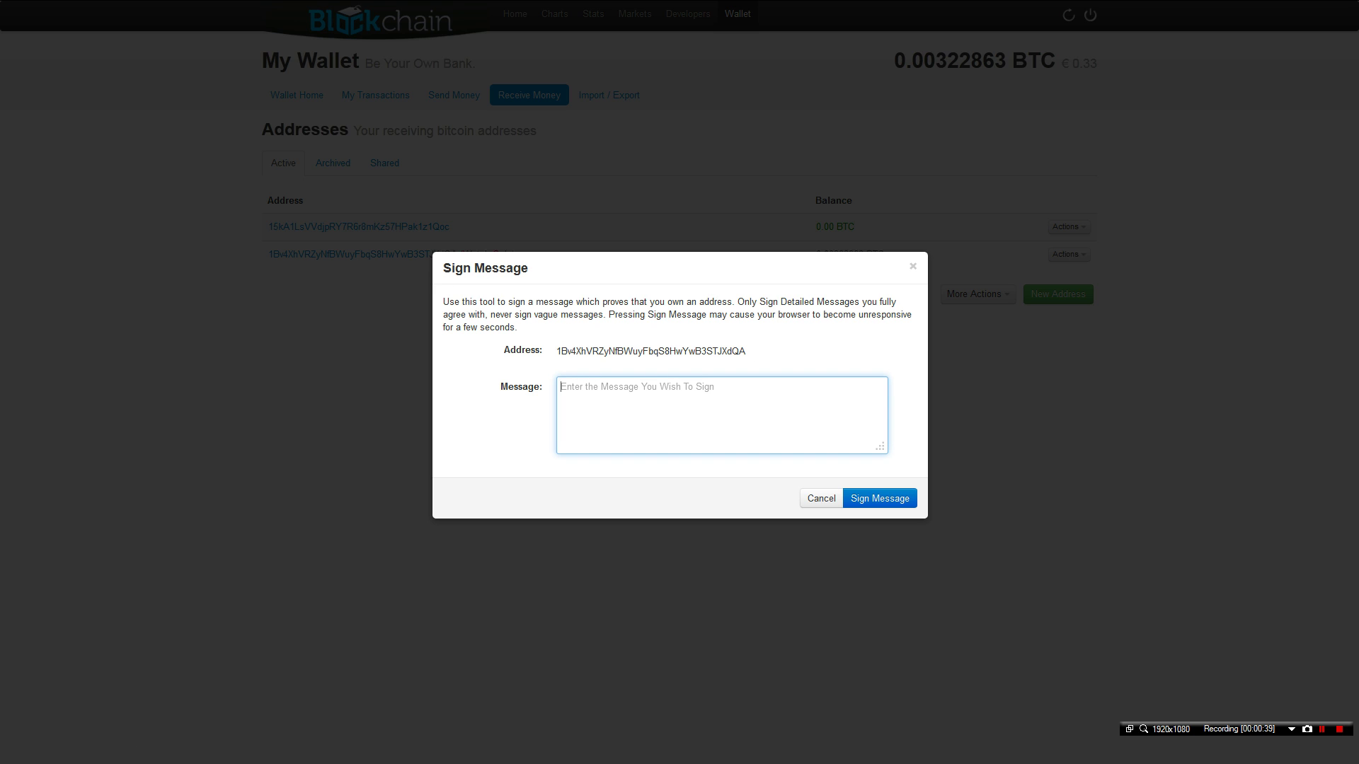
{"action": "type", "text": "USE"}
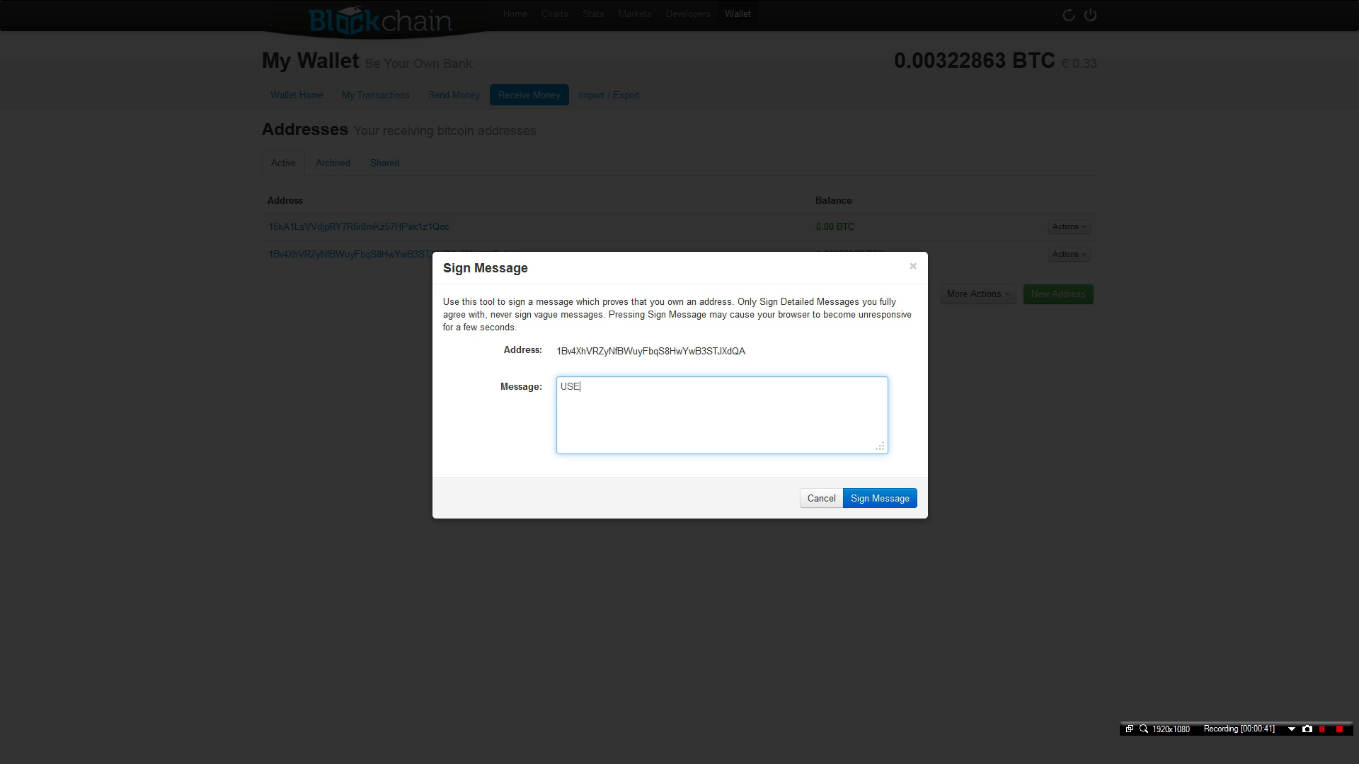
{"action": "type", "text": "RNAME"}
{"action": "left_click", "coordinate": [821, 500]}
Sign the message USERNAME with the wallet address that is not watch-only.
{"action": "left_click", "coordinate": [1083, 228]}
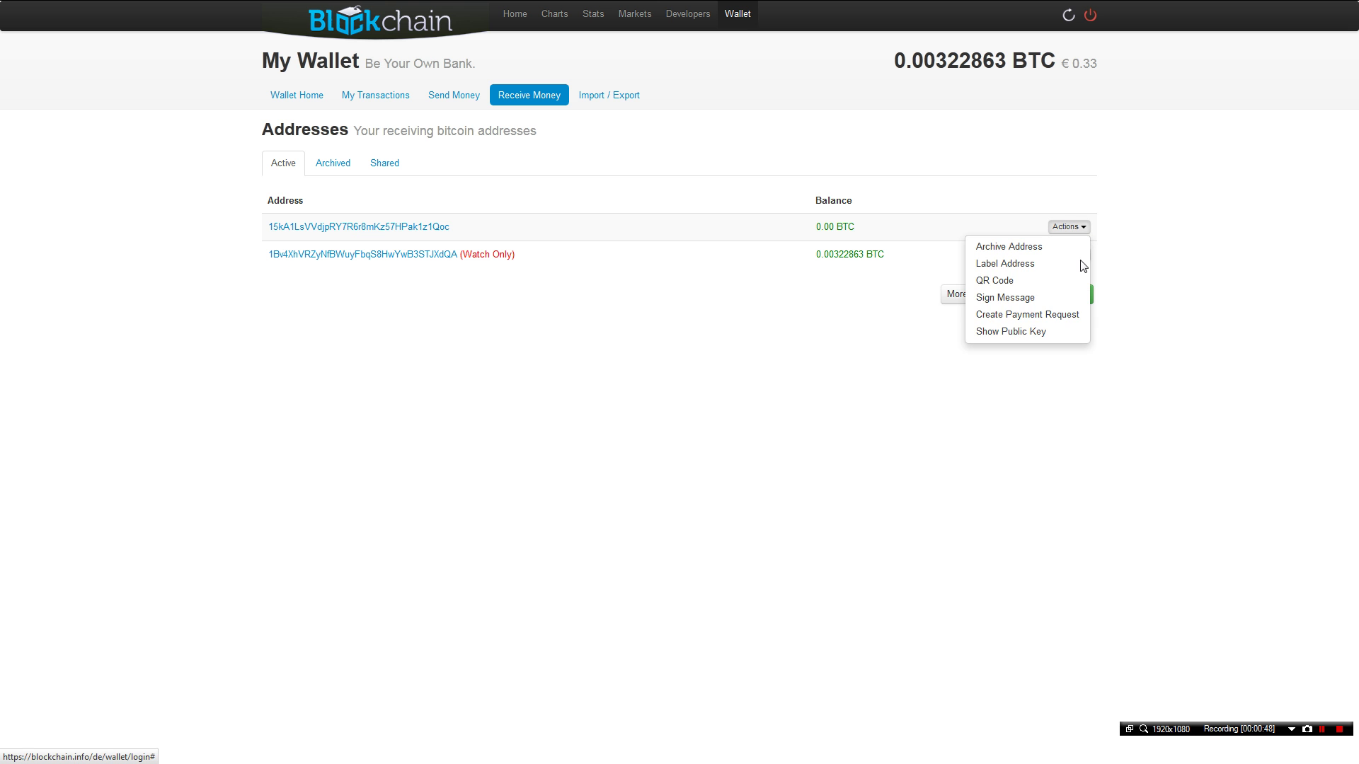
{"action": "left_click", "coordinate": [1019, 298]}
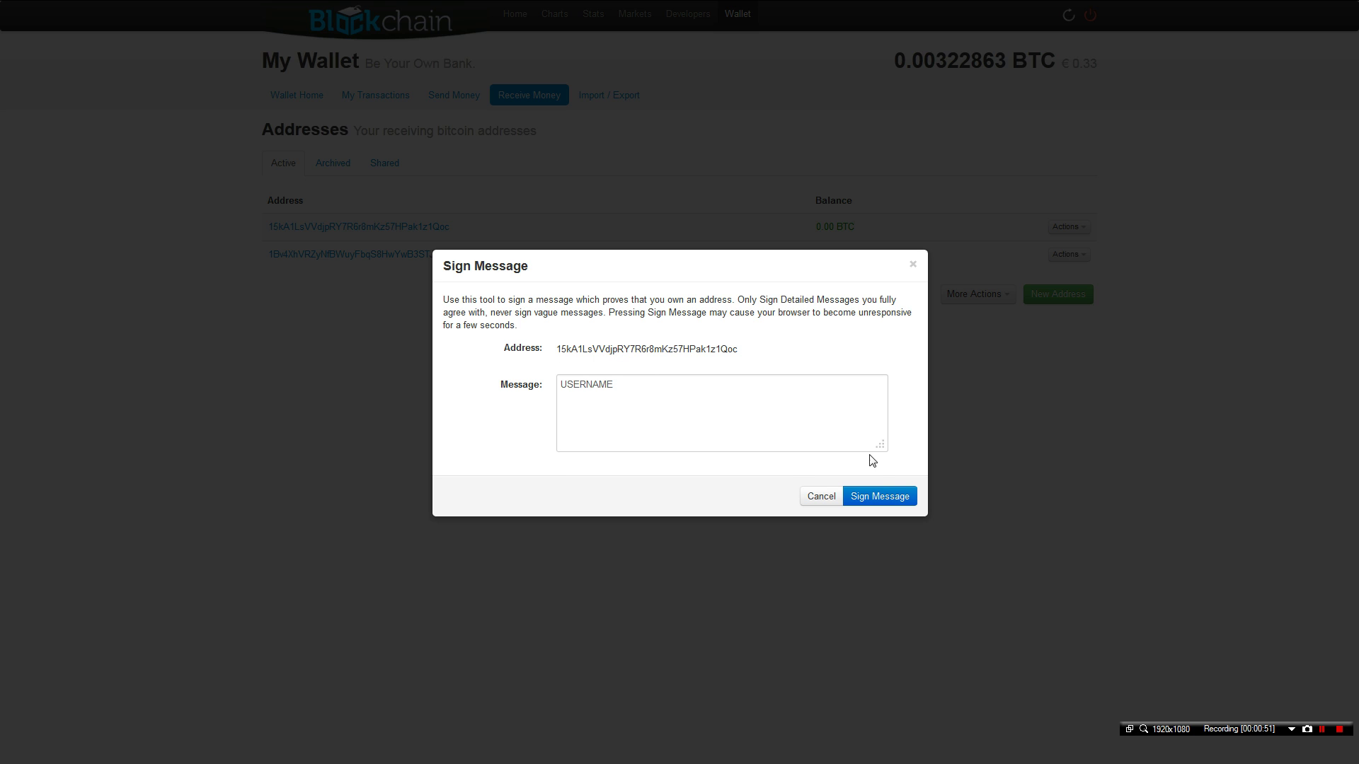
{"action": "left_click", "coordinate": [876, 494]}
{"action": "left_click", "coordinate": [866, 499]}
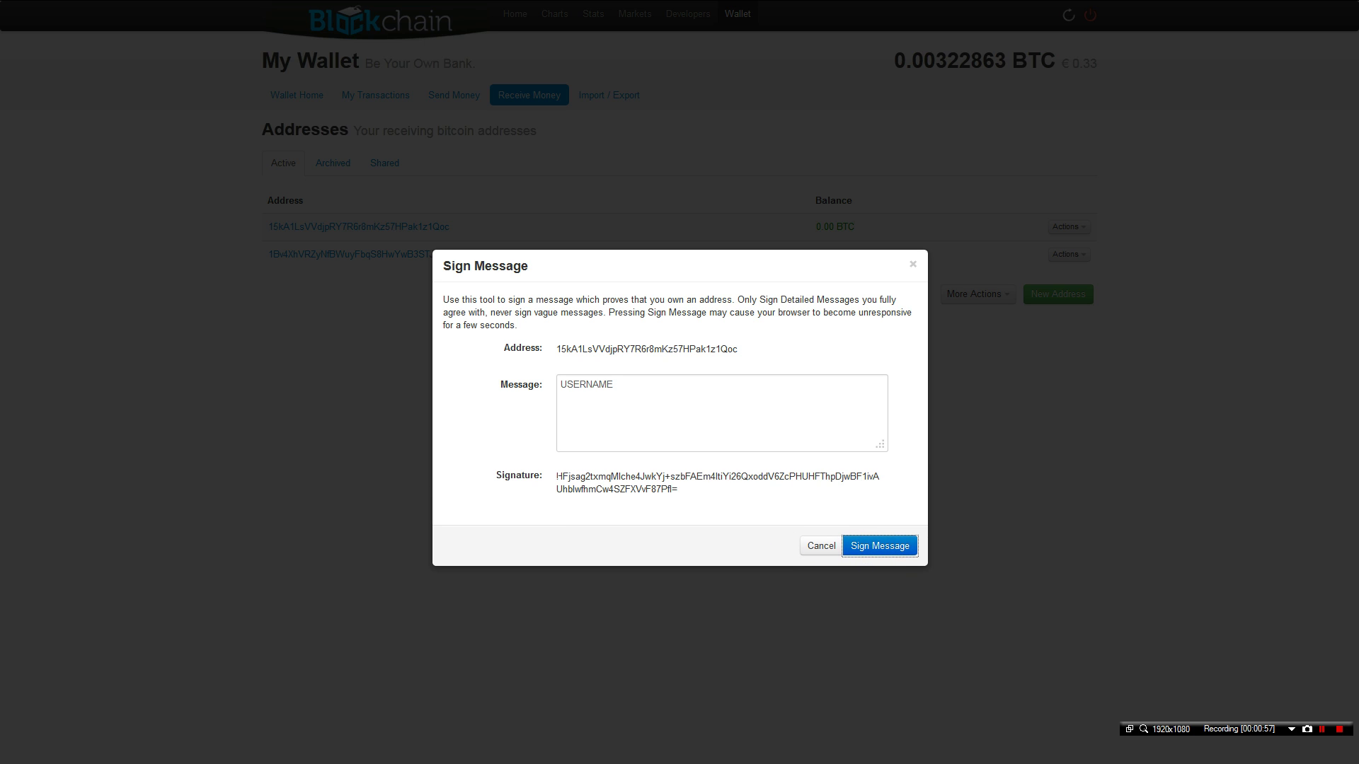
Copy the complete generated signature and close the signing dialog.
{"action": "left_click_drag", "start_coordinate": [559, 477], "coordinate": [693, 501]}
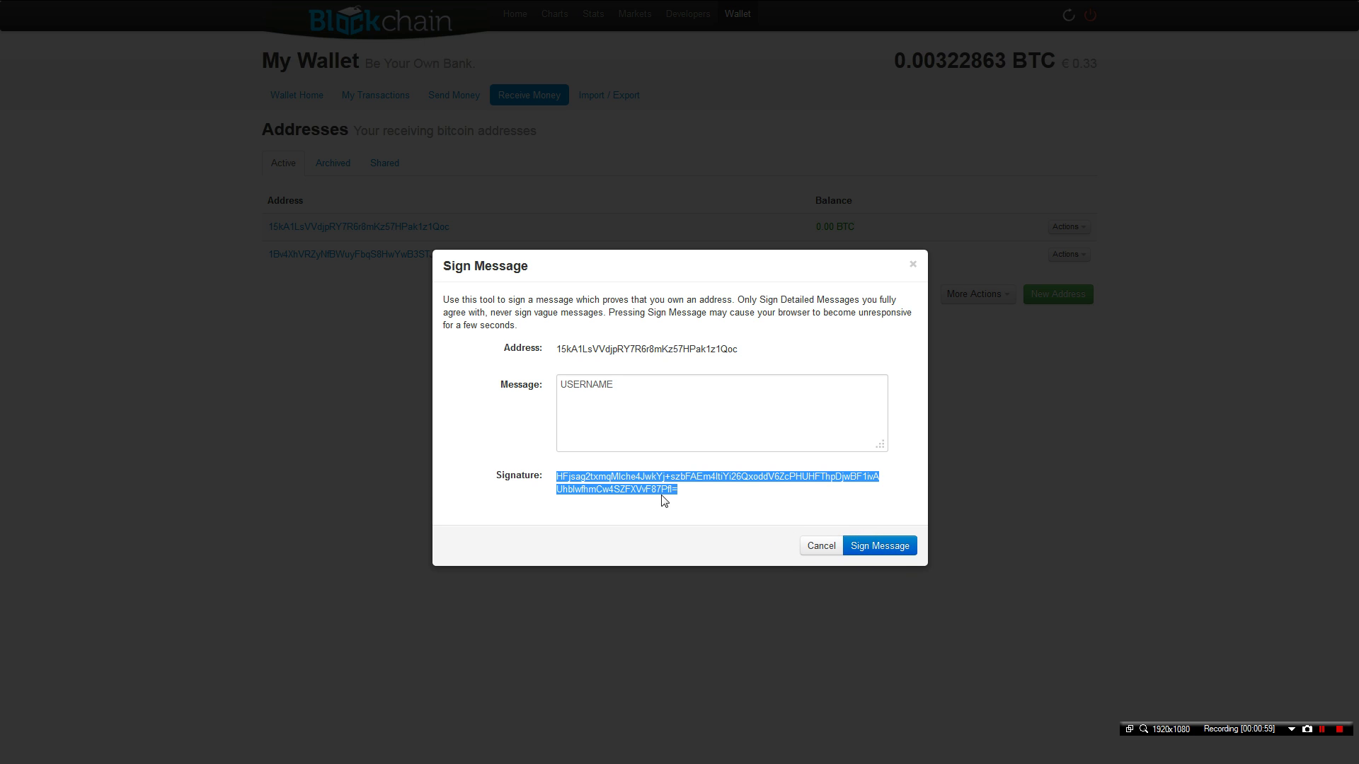
{"action": "left_click", "coordinate": [819, 548]}
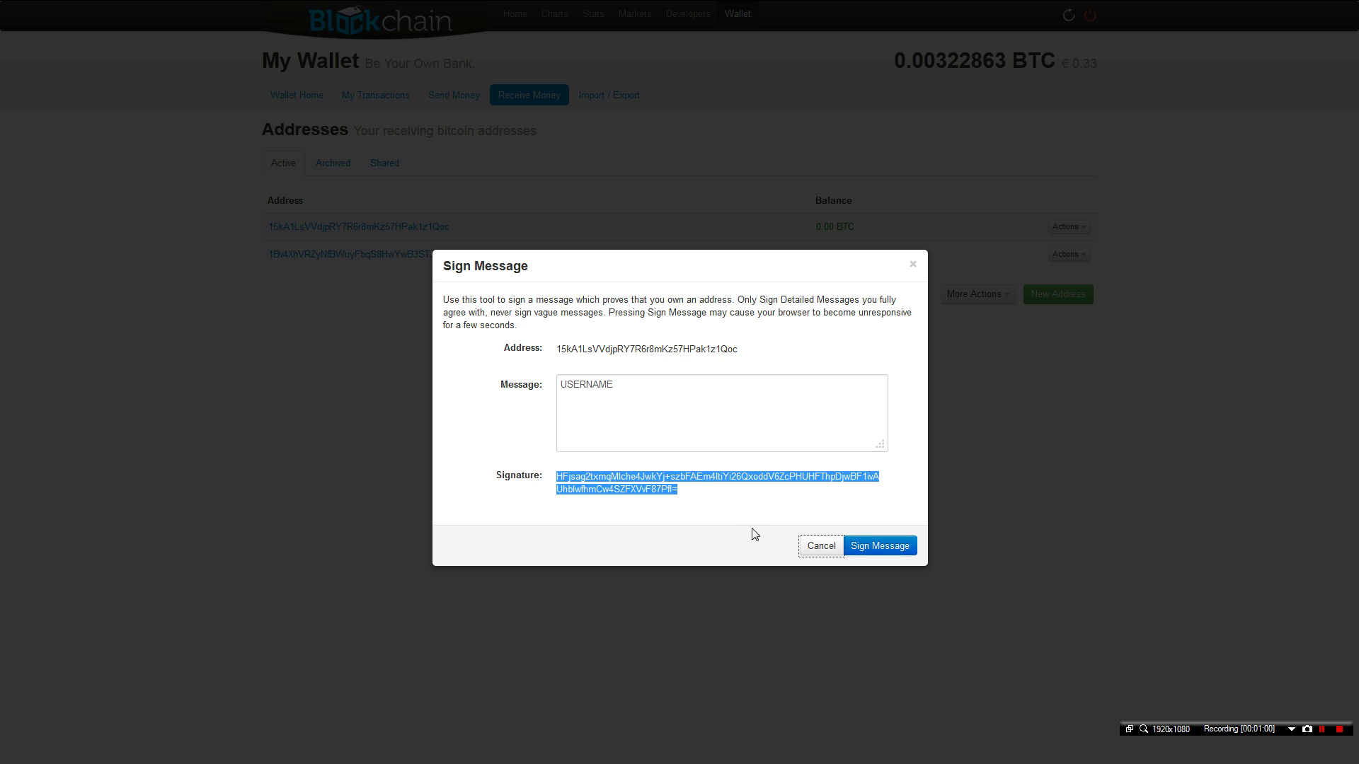
{"action": "left_click", "coordinate": [815, 548]}
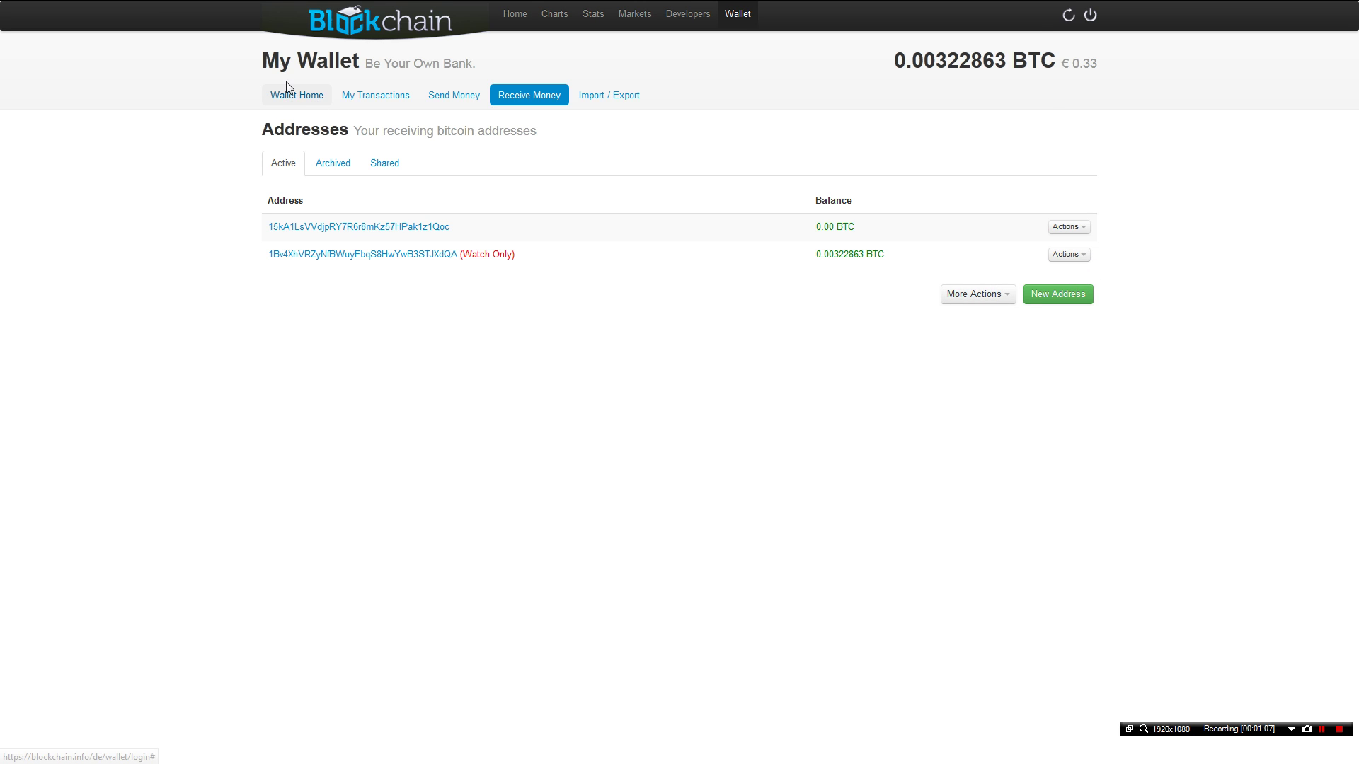
Switch to Brainwallet's message verification page and paste the copied signature into the signature field.
{"action": "mouse_move", "coordinate": [273, 3]}
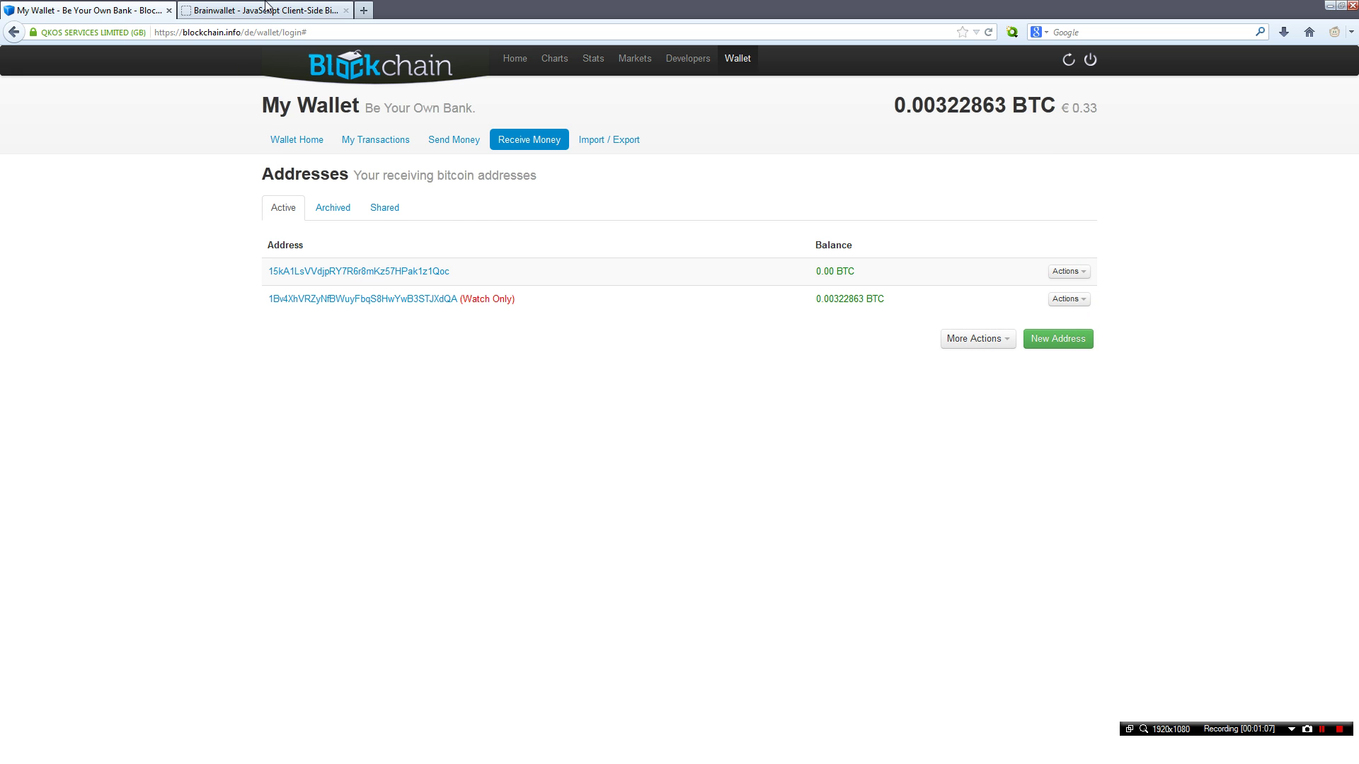
{"action": "left_click", "coordinate": [220, 15]}
{"action": "mouse_move", "coordinate": [201, 4]}
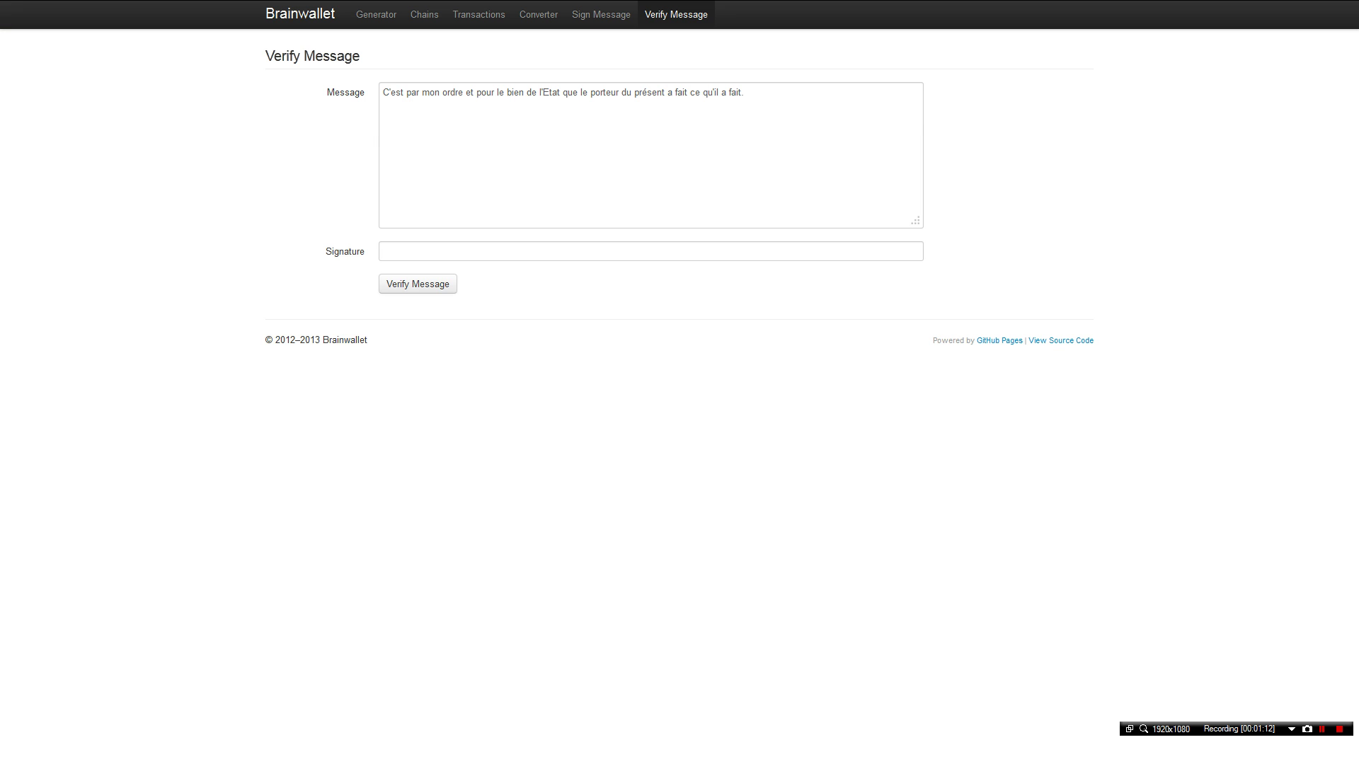
{"action": "triple_click", "coordinate": [459, 92]}
{"action": "left_click", "coordinate": [405, 253]}
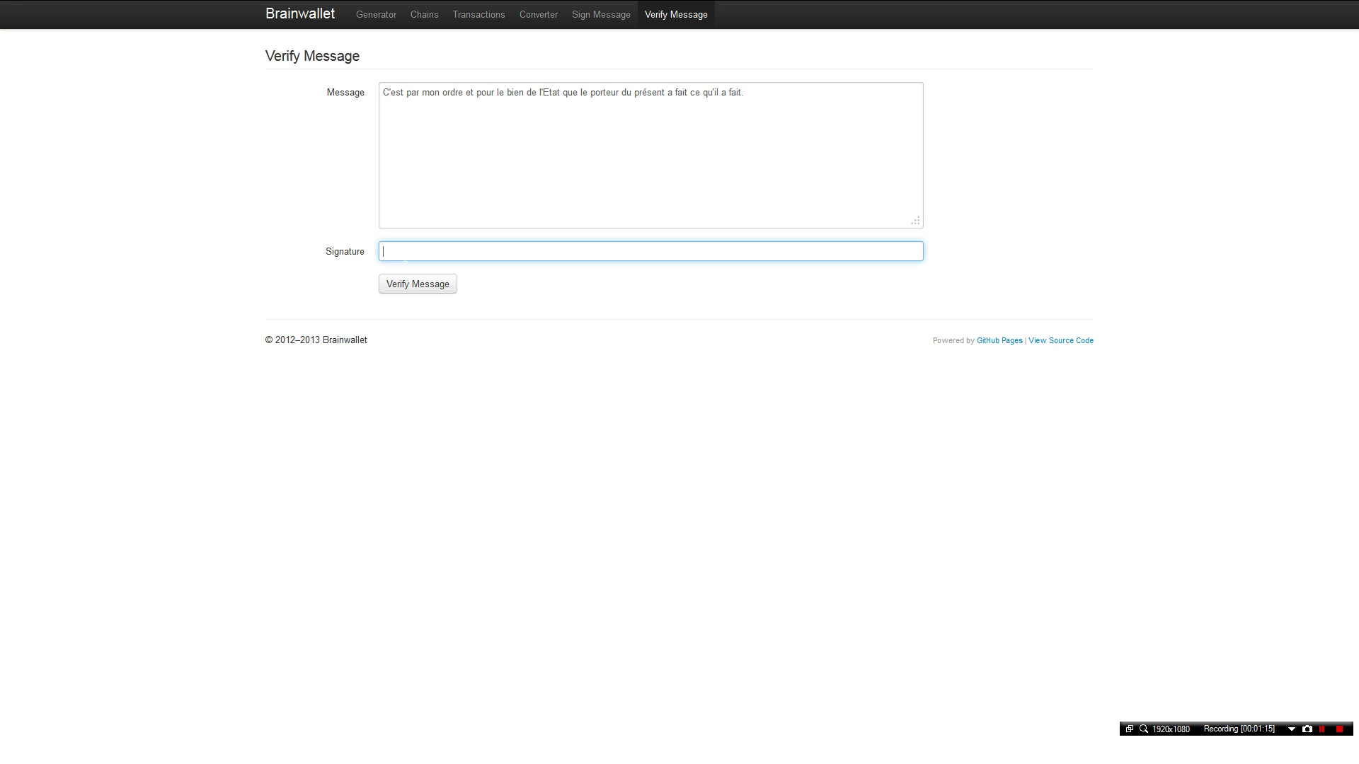
{"action": "type", "text": "HFjsag2txmqMlche4JwkYj+szbFAEm4ltiYi26QxoddV6ZcPHUHFThpDjwBF1ivAUhblwfhmCw4SZFXVvF87PfI="}
Replace the sample message with USERNAME and verify it against the signature.
{"action": "left_click", "coordinate": [397, 92]}
{"action": "key", "text": "ctrl+a"}
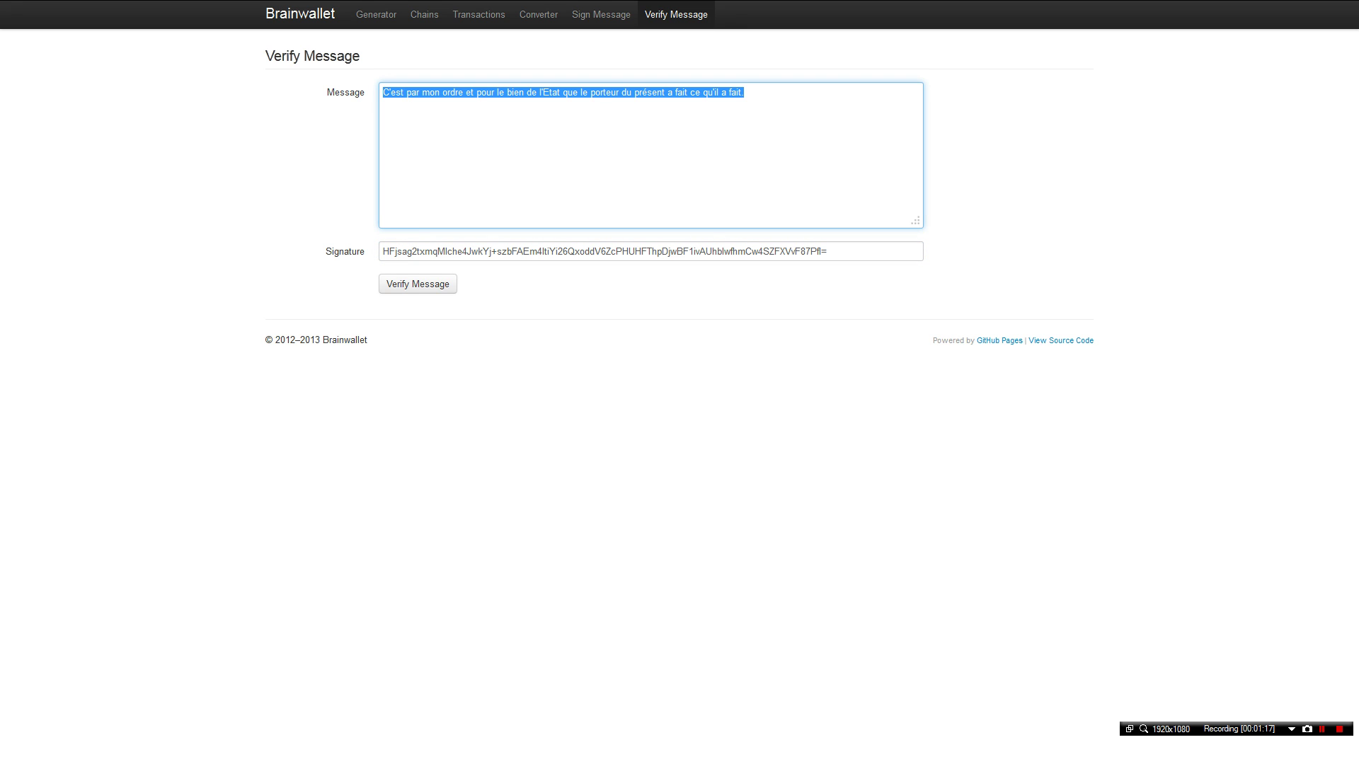
{"action": "type", "text": "USERN"}
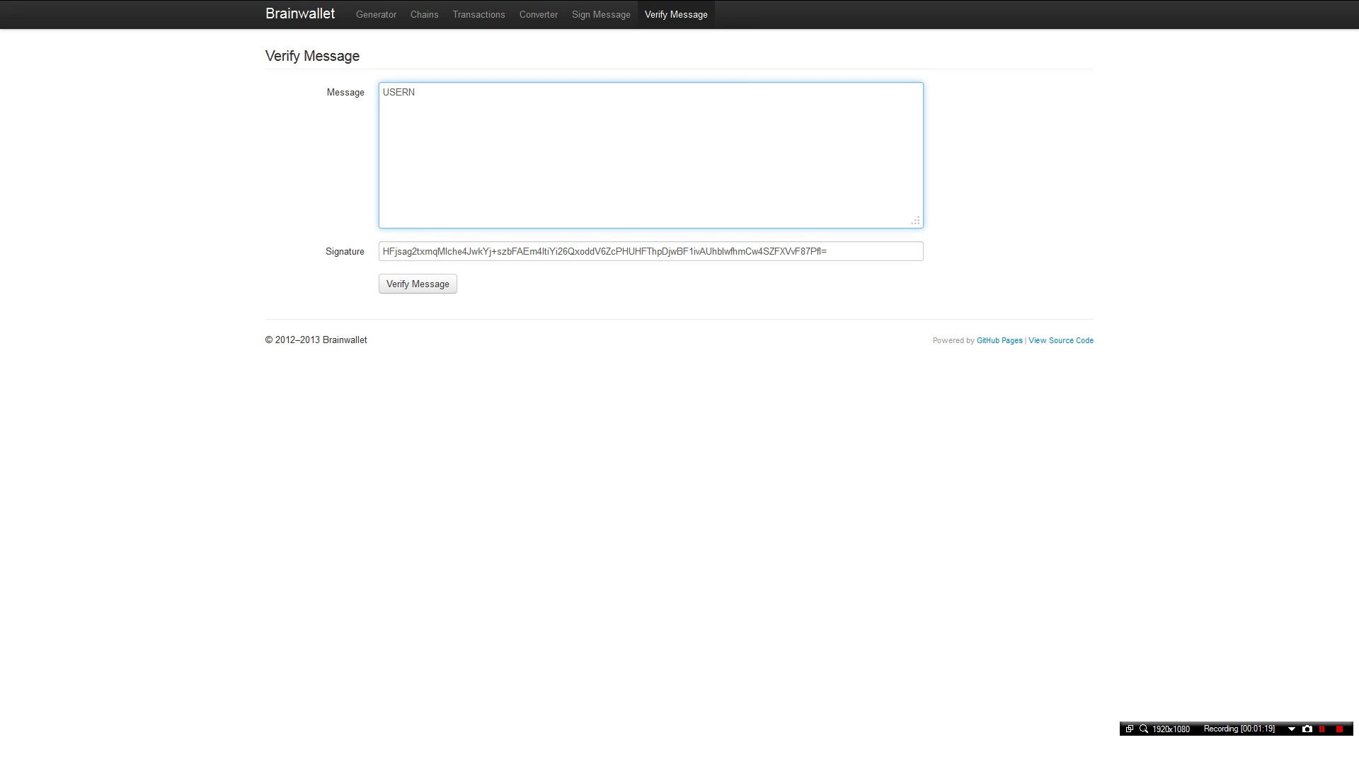
{"action": "type", "text": "AME"}
{"action": "left_click", "coordinate": [422, 287]}
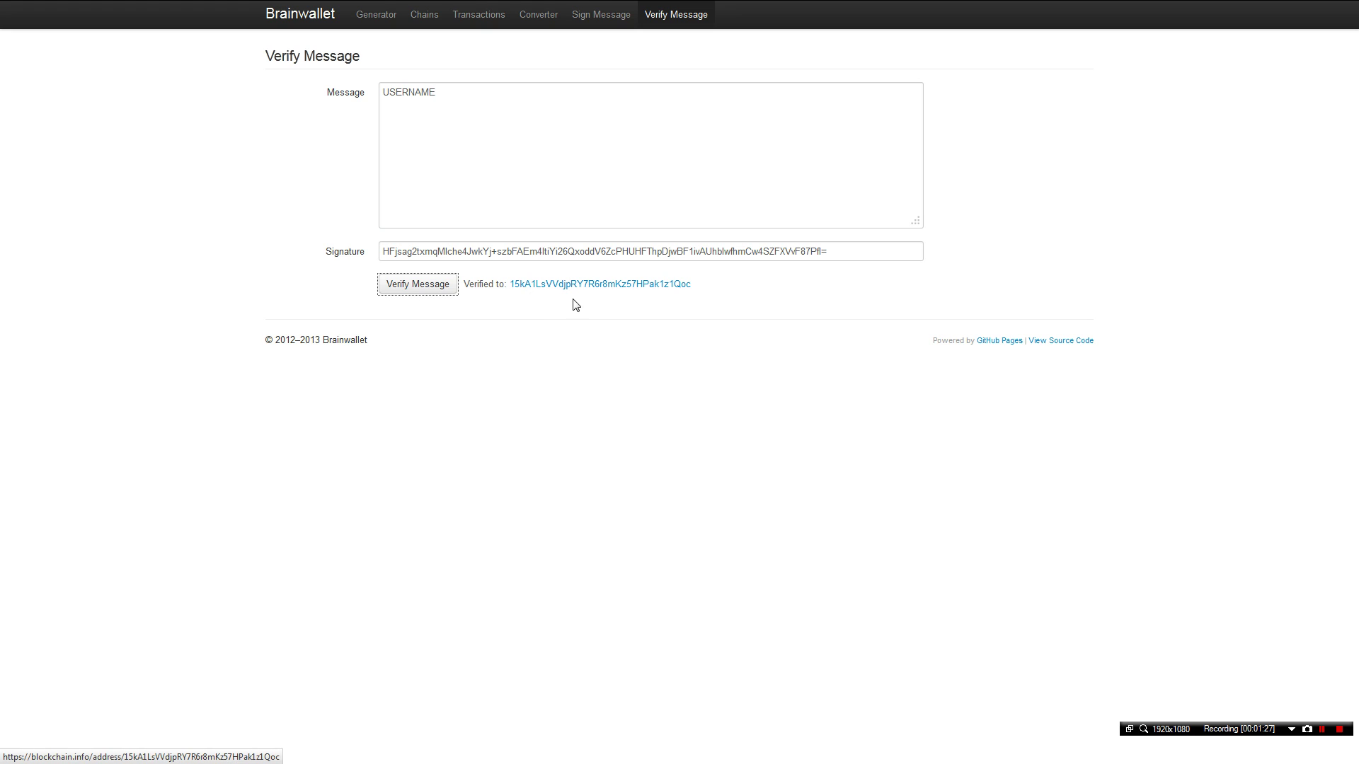
Check the address list in the Blockchain wallet and return to the Brainwallet verification page.
{"action": "mouse_move", "coordinate": [268, 5]}
{"action": "left_click", "coordinate": [138, 10]}
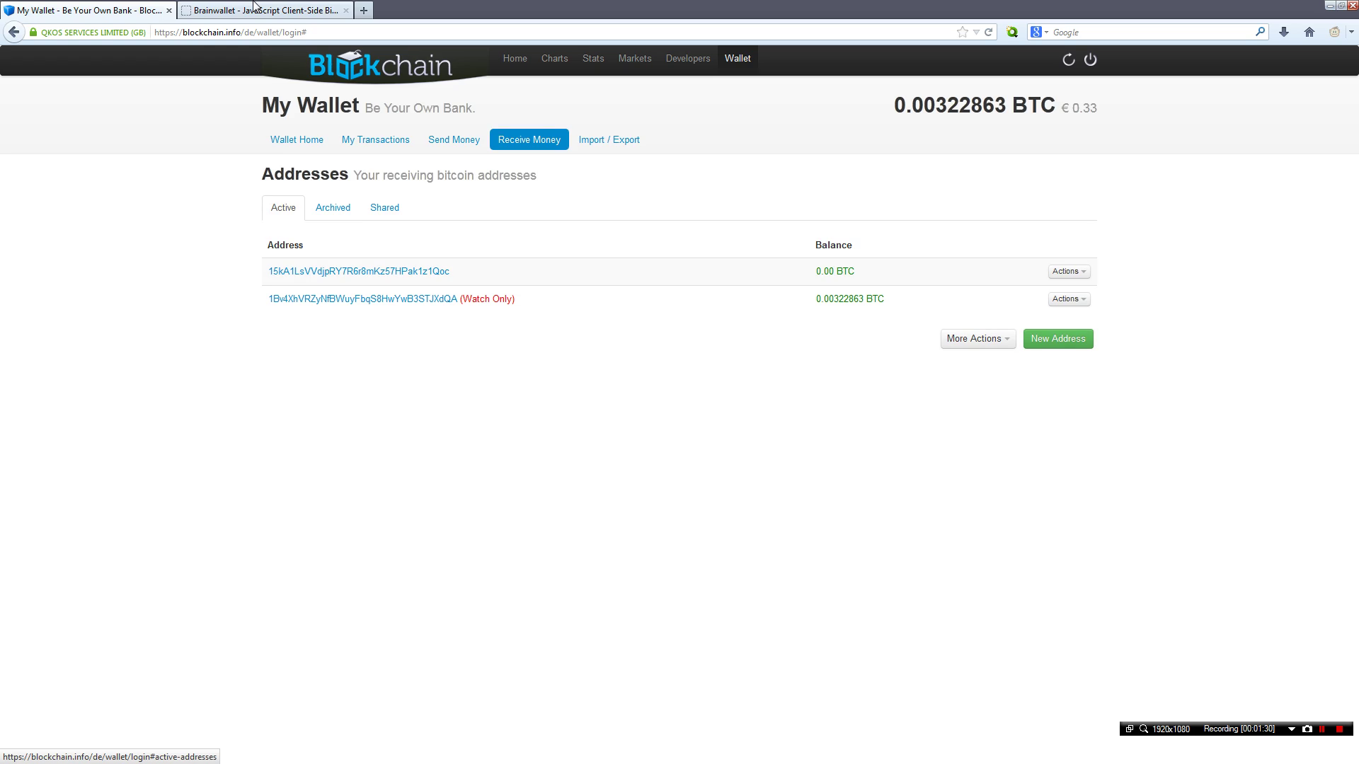
{"action": "left_click", "coordinate": [383, 9]}
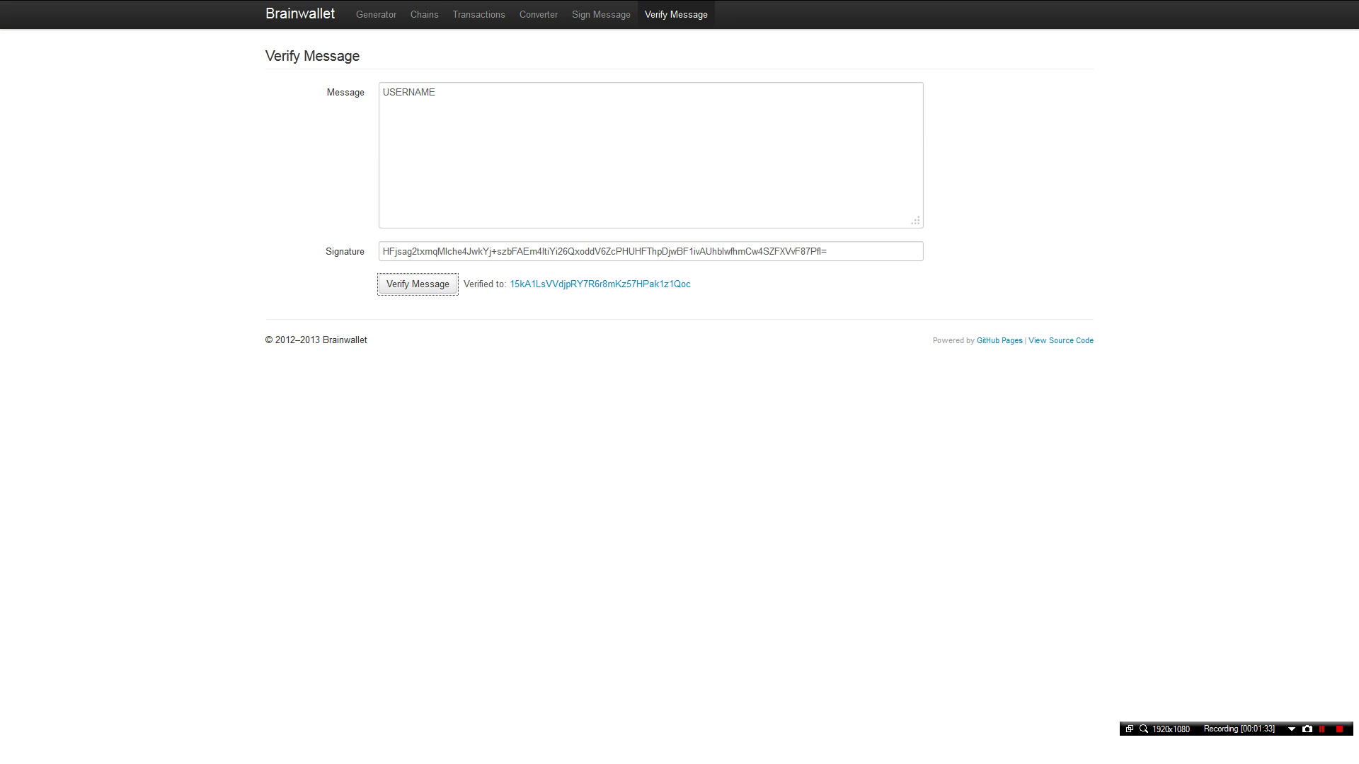
{"action": "left_click", "coordinate": [665, 205]}
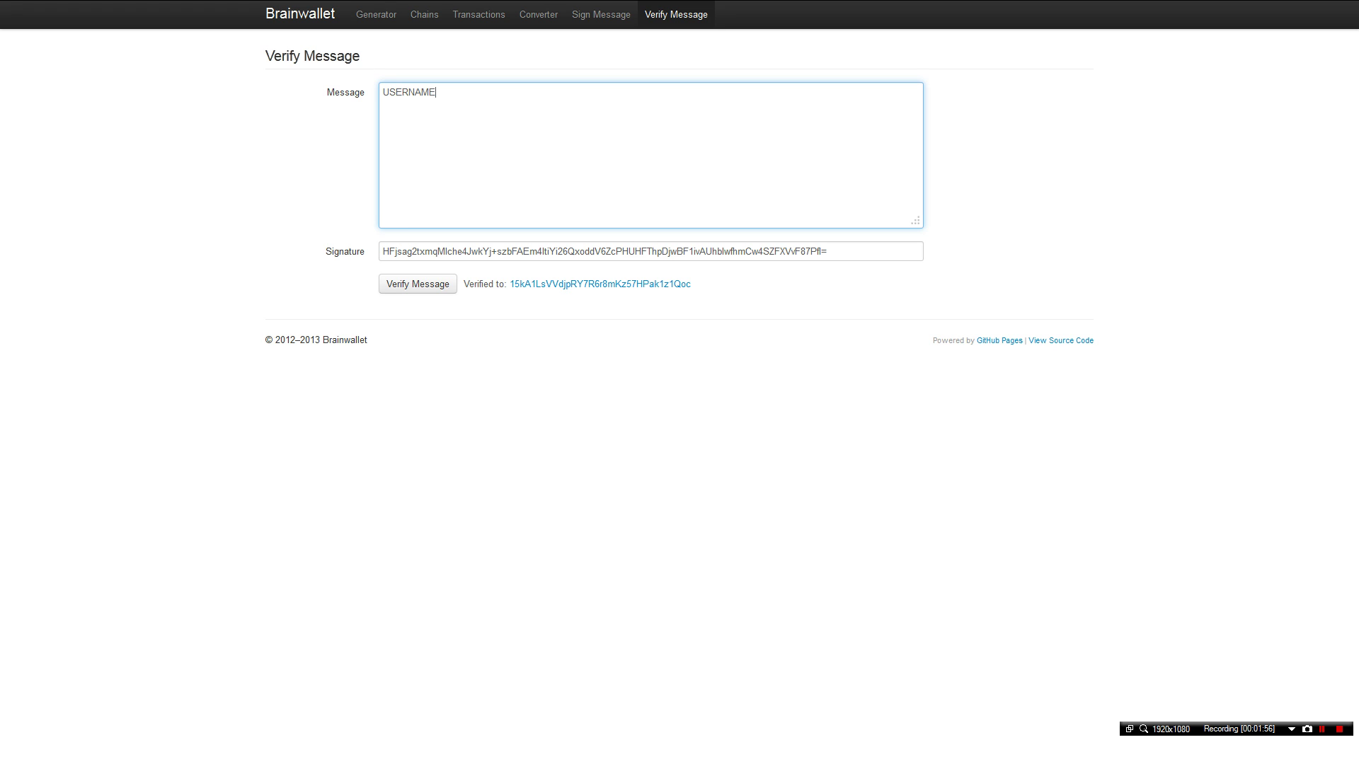
{"action": "left_click_drag", "start_coordinate": [267, 57], "coordinate": [367, 63]}
{"action": "left_click", "coordinate": [365, 61]}
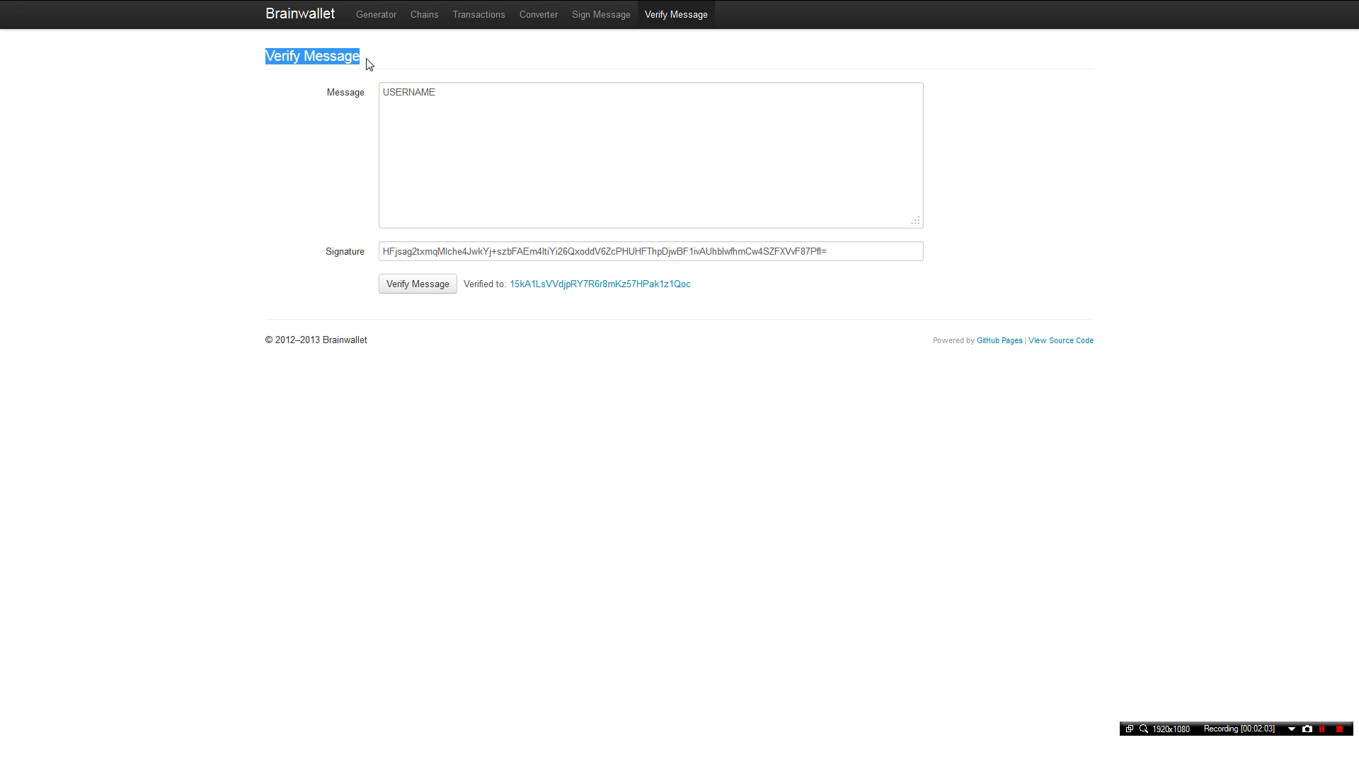
{"action": "left_click", "coordinate": [370, 65]}
{"action": "left_click", "coordinate": [436, 92]}
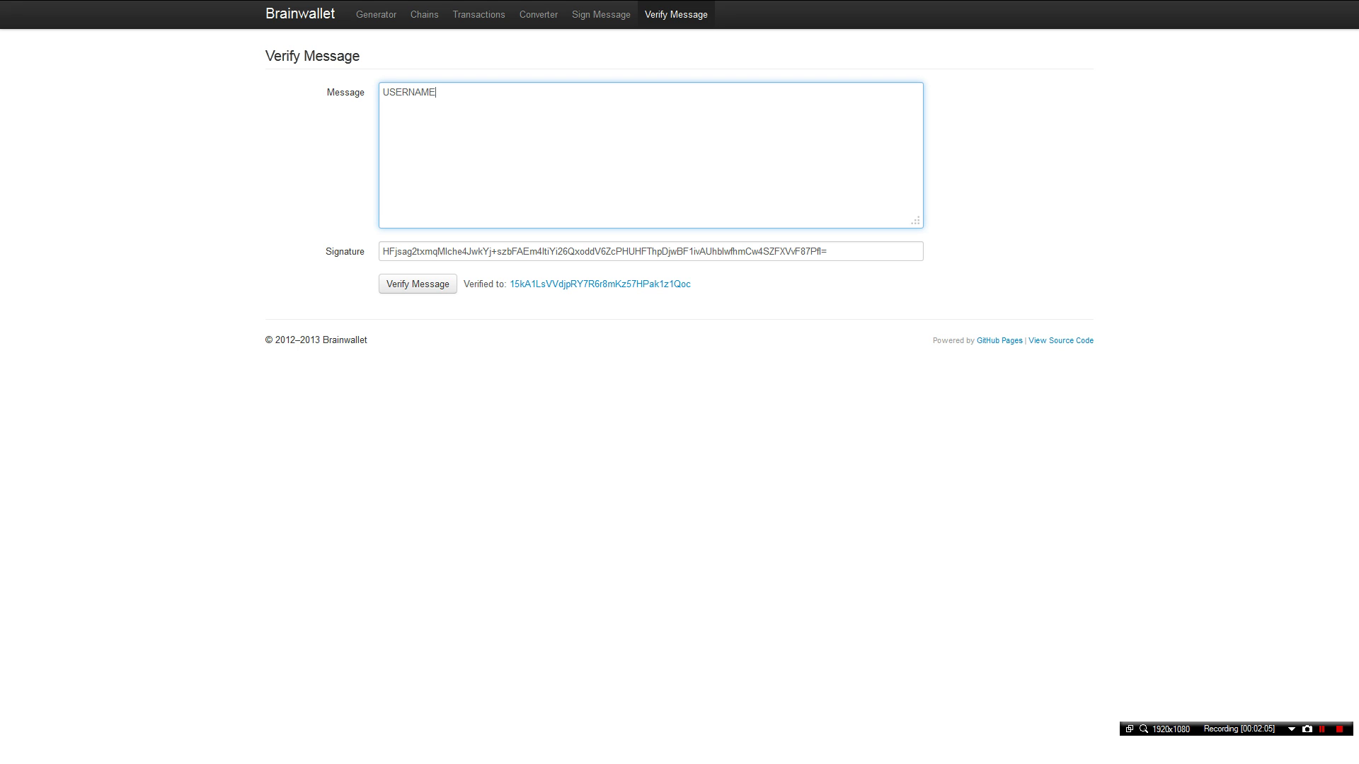
{"action": "double_click", "coordinate": [435, 92]}
{"action": "left_click", "coordinate": [431, 93]}
{"action": "left_click_drag", "start_coordinate": [436, 92], "coordinate": [357, 94]}
{"action": "left_click", "coordinate": [436, 92]}
{"action": "mouse_move", "coordinate": [552, 6]}
{"action": "left_click_drag", "start_coordinate": [836, 251], "coordinate": [380, 251]}
{"action": "left_click", "coordinate": [436, 92]}
{"action": "left_click_drag", "start_coordinate": [436, 92], "coordinate": [364, 98]}
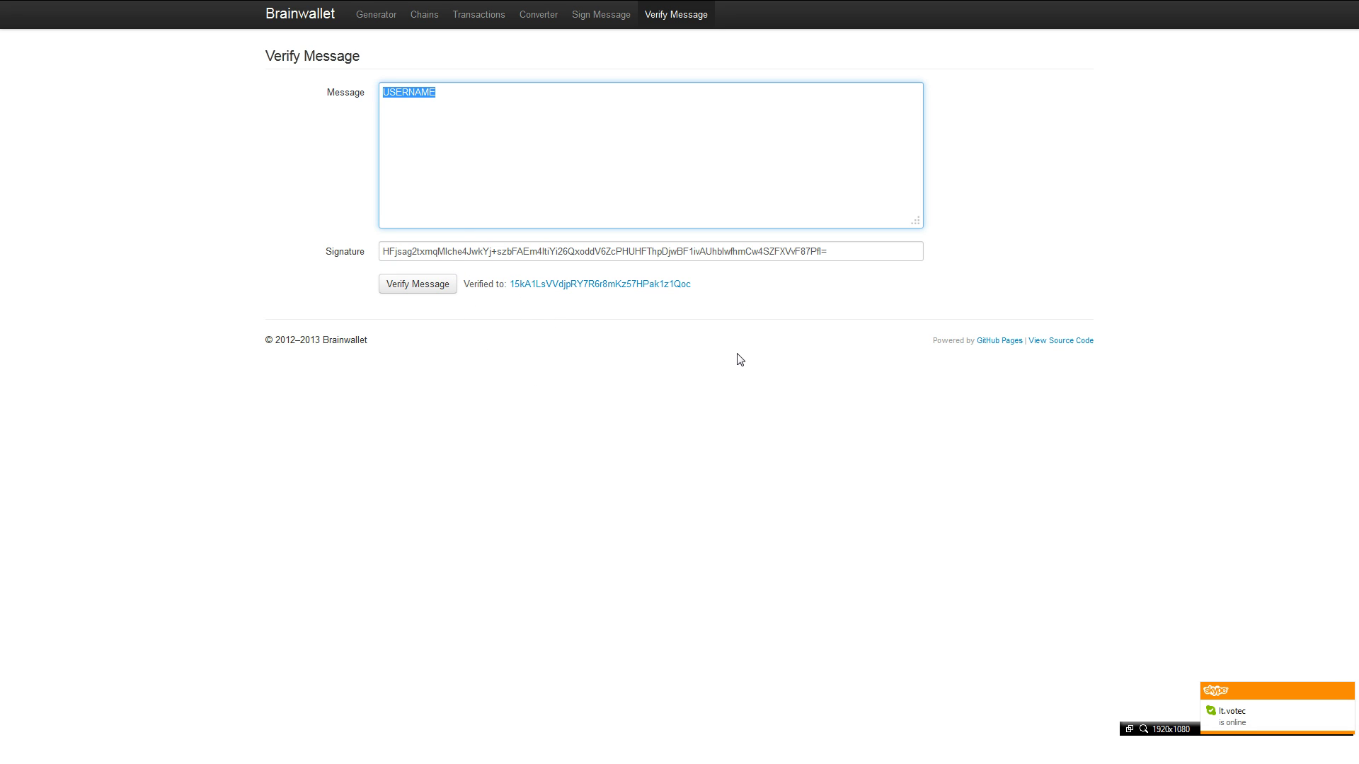
{"action": "left_click", "coordinate": [489, 142]}
{"action": "mouse_move", "coordinate": [357, 1]}
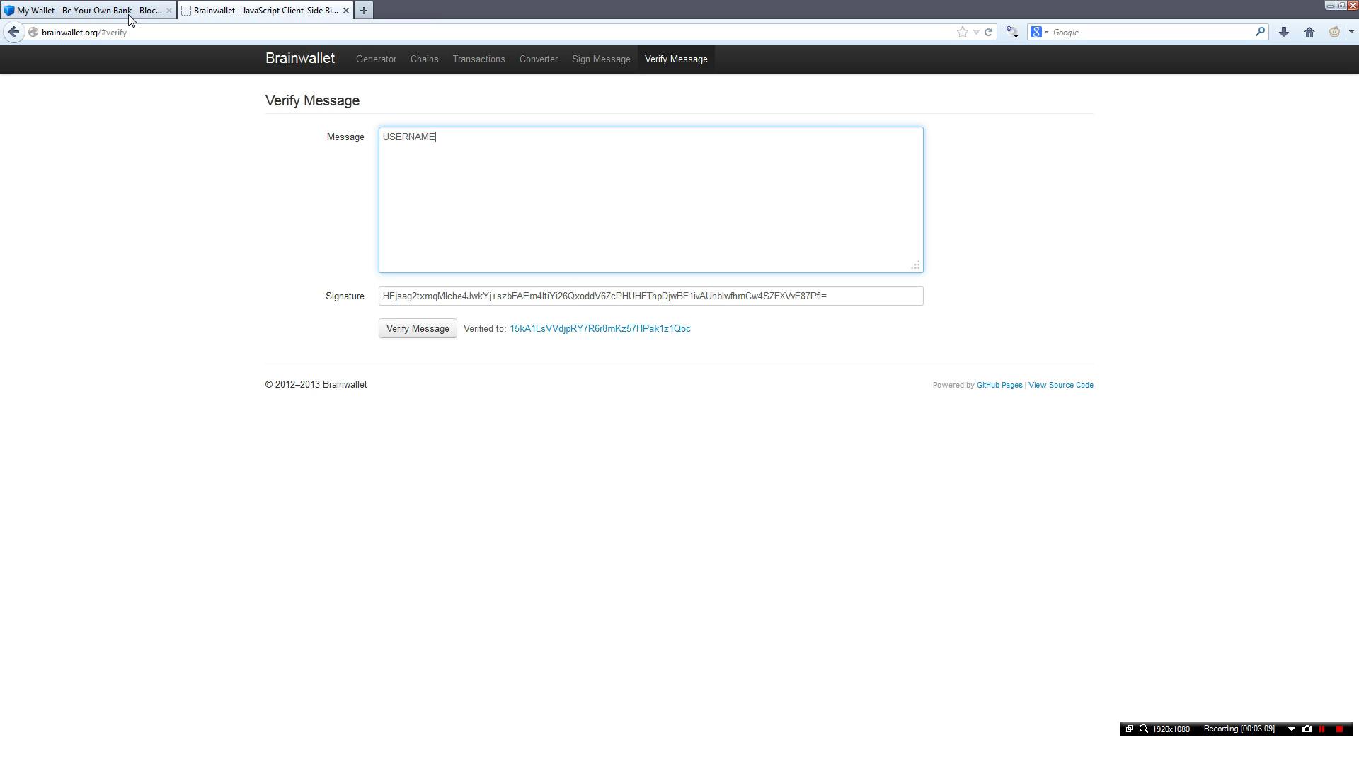
{"action": "key", "text": "F11"}
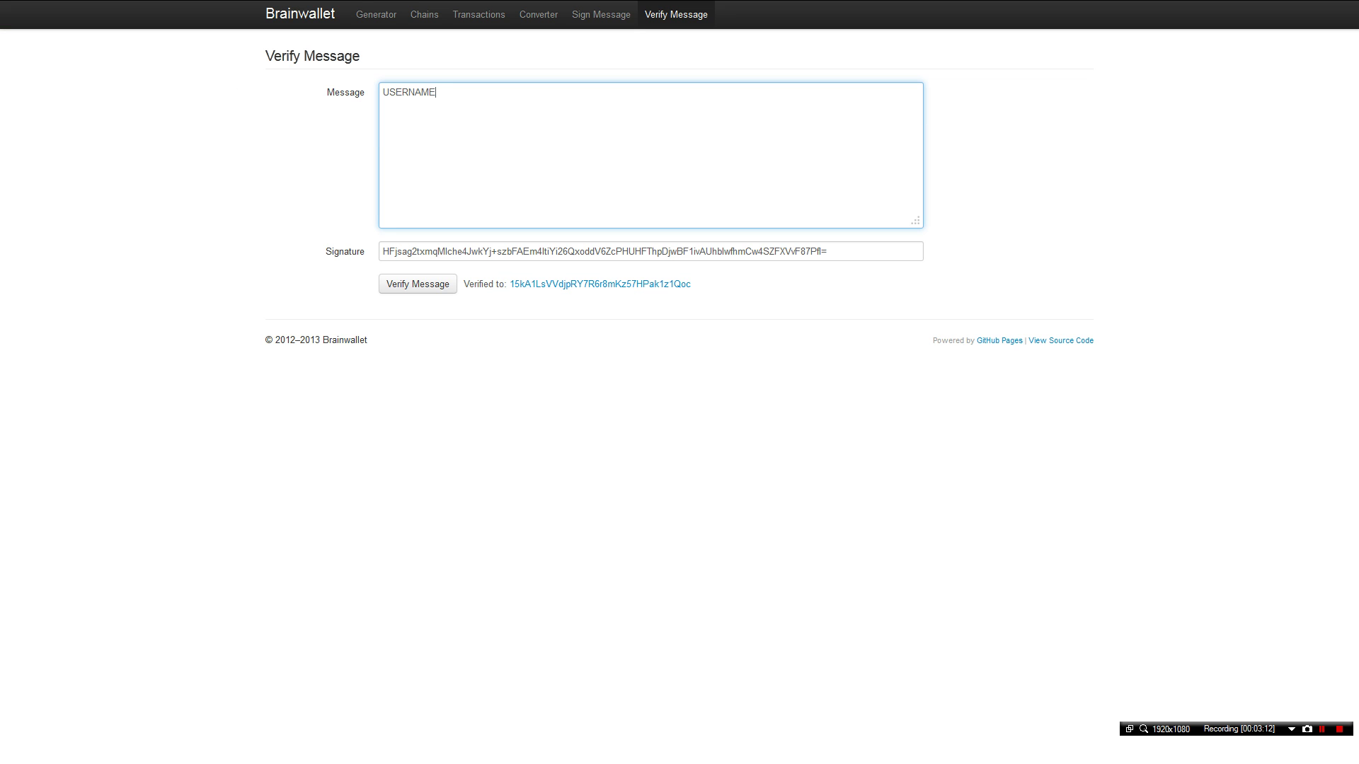